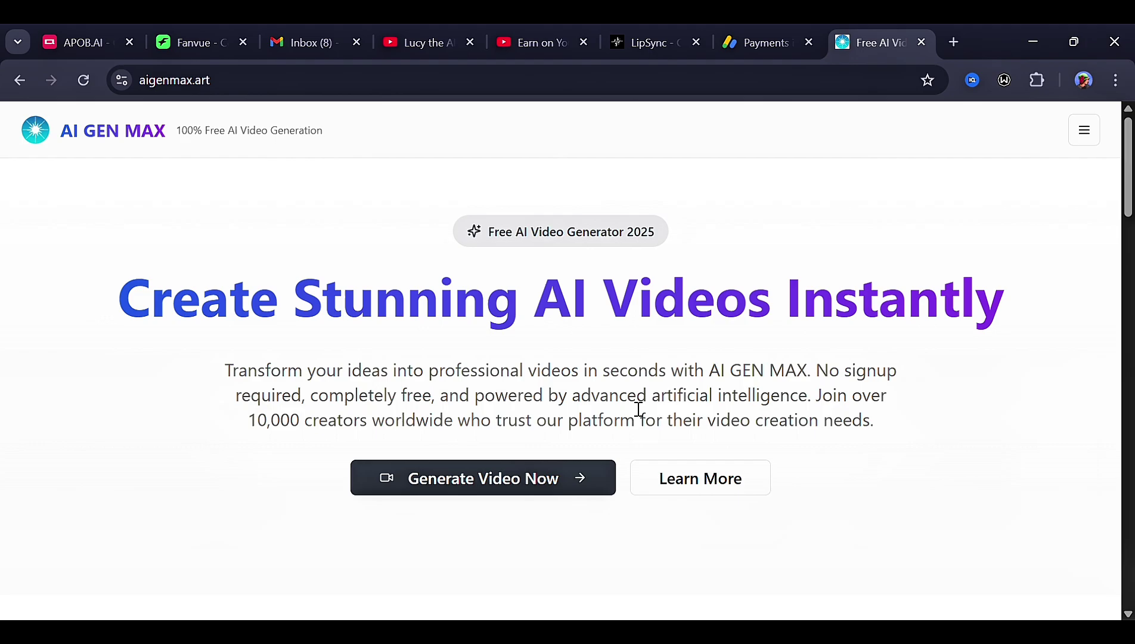
# Look over the feature cards, then go to the Generate Video Now page
pyautogui.scroll(-10, 638, 409)
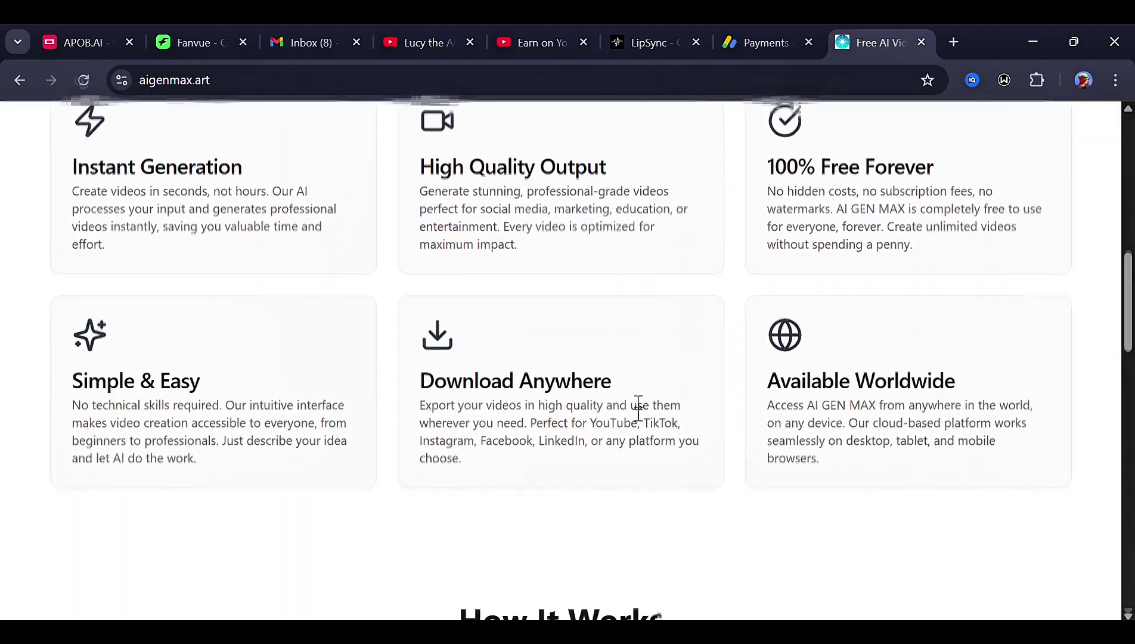
pyautogui.scroll(-9, 638, 409)
pyautogui.scroll(11, 638, 409)
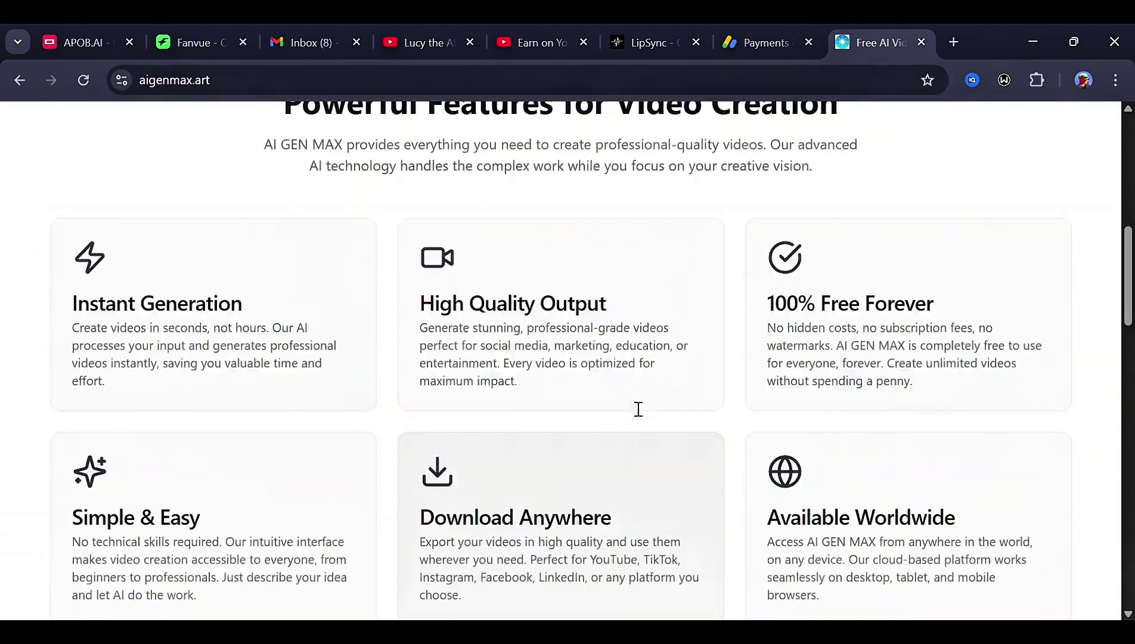
pyautogui.scroll(8, 638, 409)
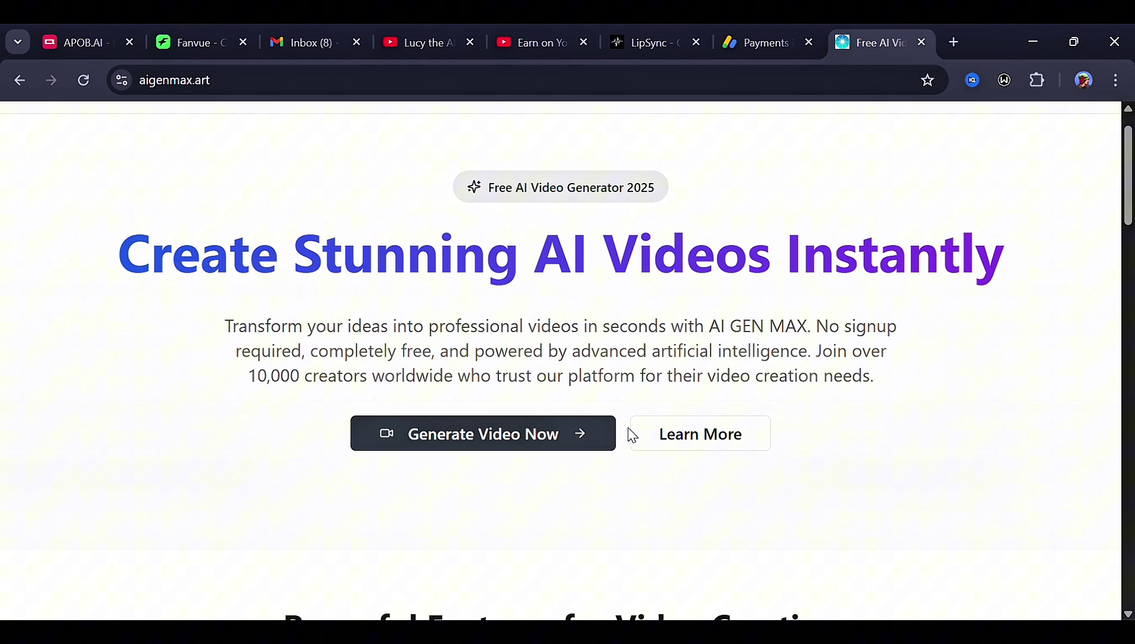
pyautogui.scroll(1, 633, 436)
pyautogui.click(420, 488)
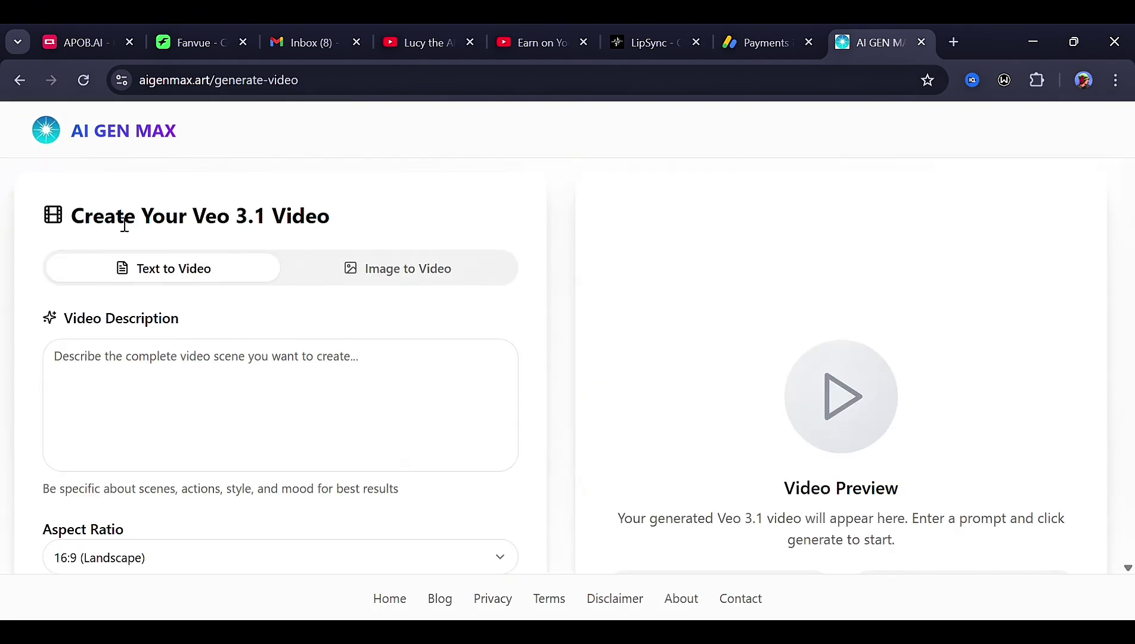
# Scroll the generator page and briefly highlight the video preview information text
pyautogui.scroll(-6, 272, 335)
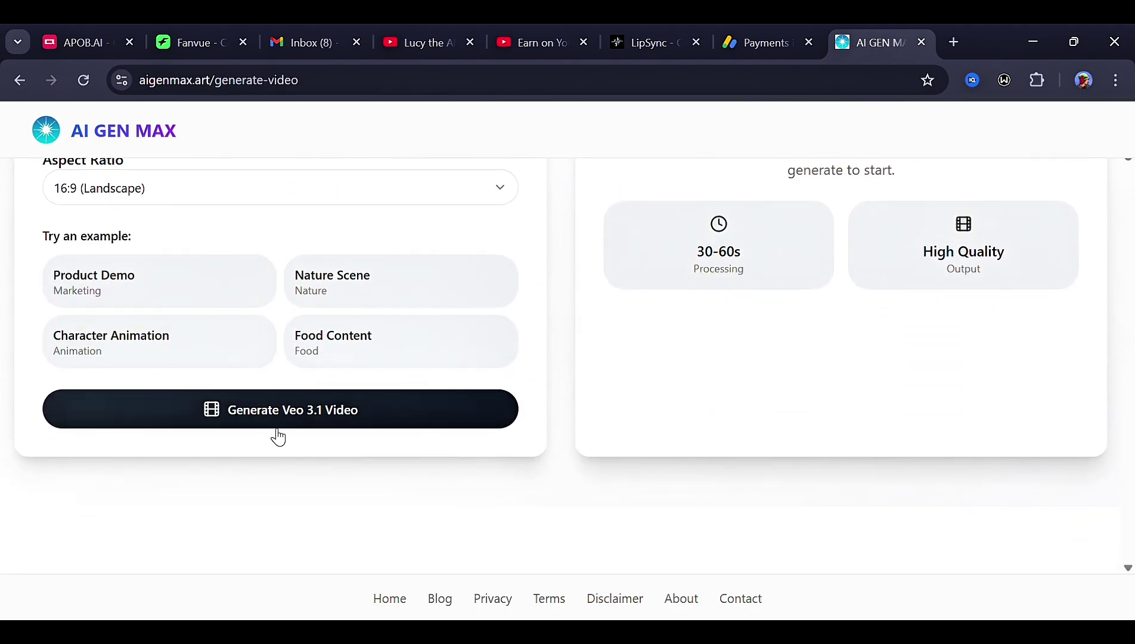
pyautogui.scroll(5, 375, 347)
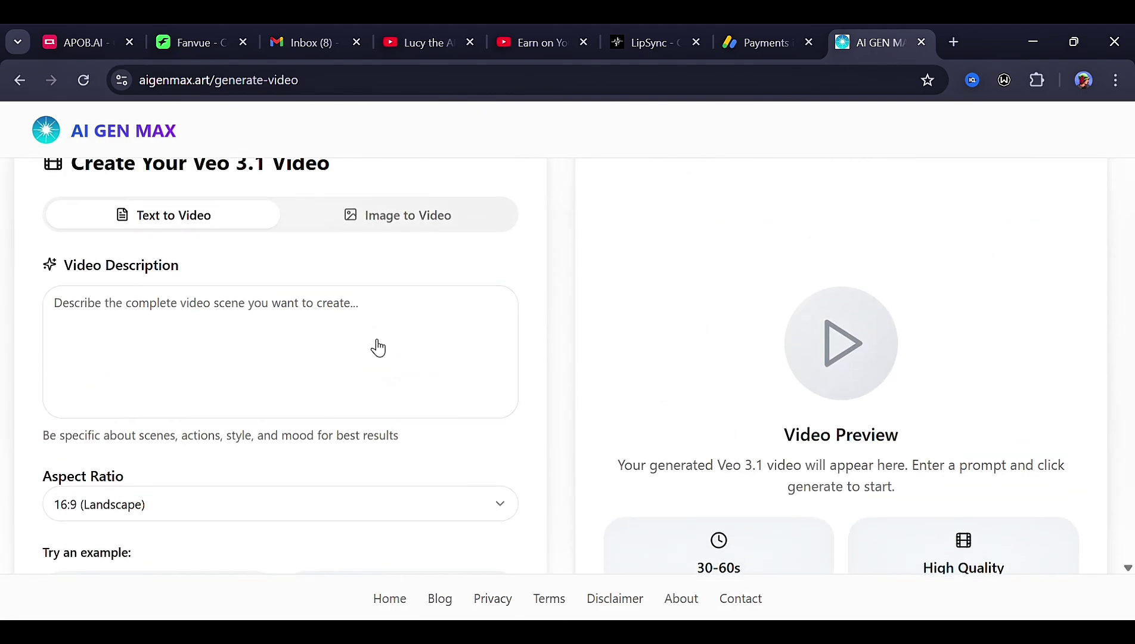
pyautogui.scroll(-3, 841, 394)
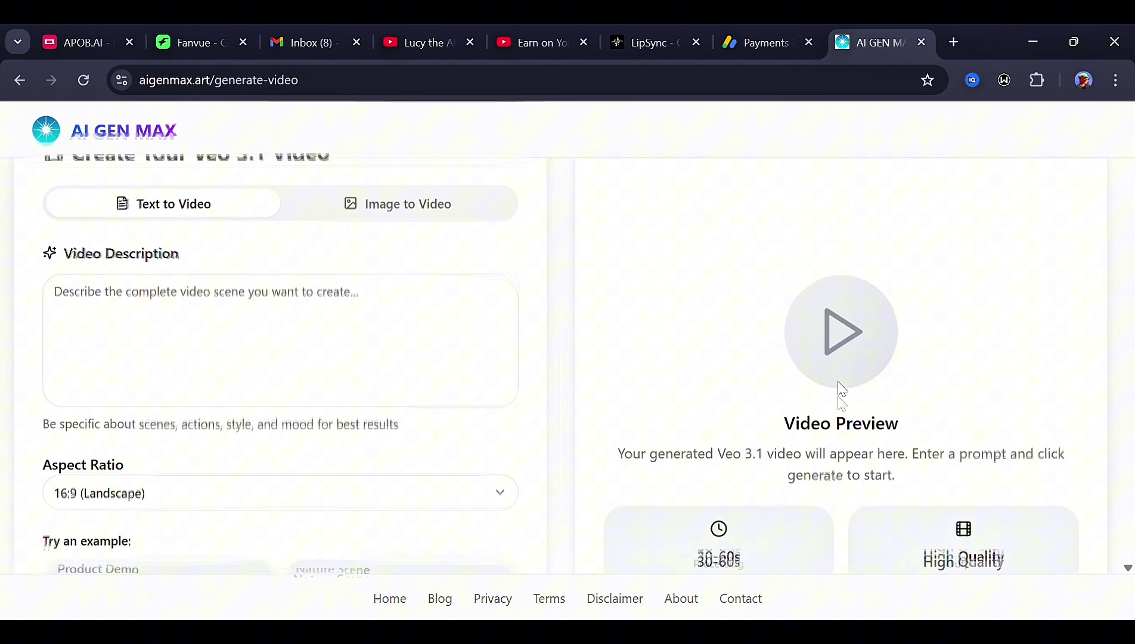
pyautogui.moveTo(825, 182); pyautogui.dragTo(728, 398)
pyautogui.click(737, 401)
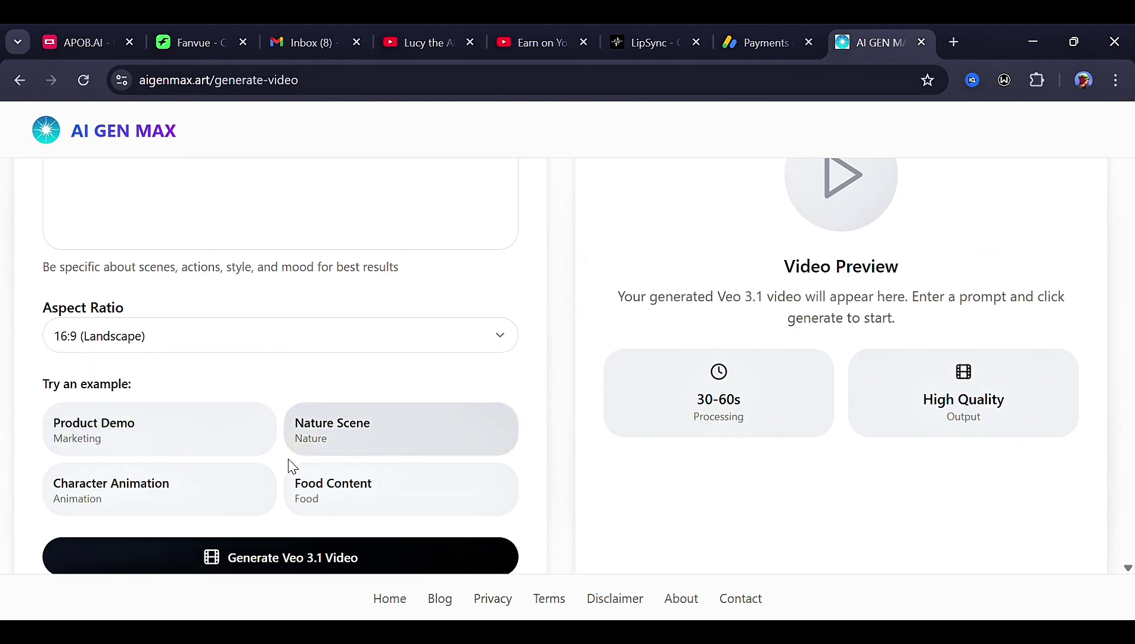
# Fill the description with the Nature Scene example, keeping 16:9 (Landscape) aspect ratio
pyautogui.click(326, 436)
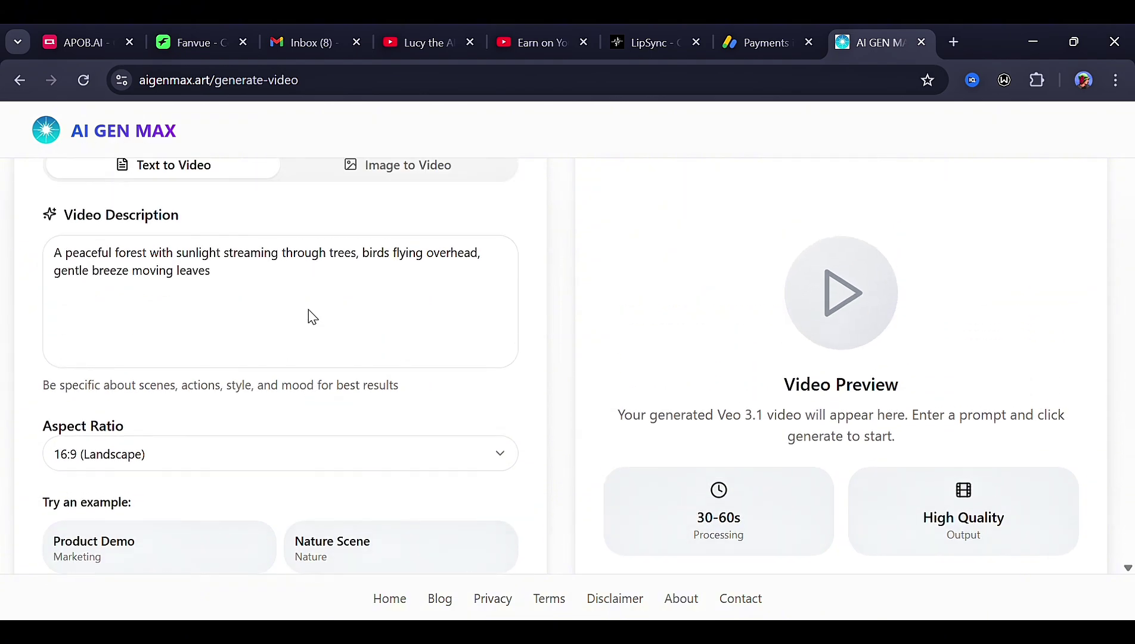
pyautogui.click(472, 453)
pyautogui.click(213, 501)
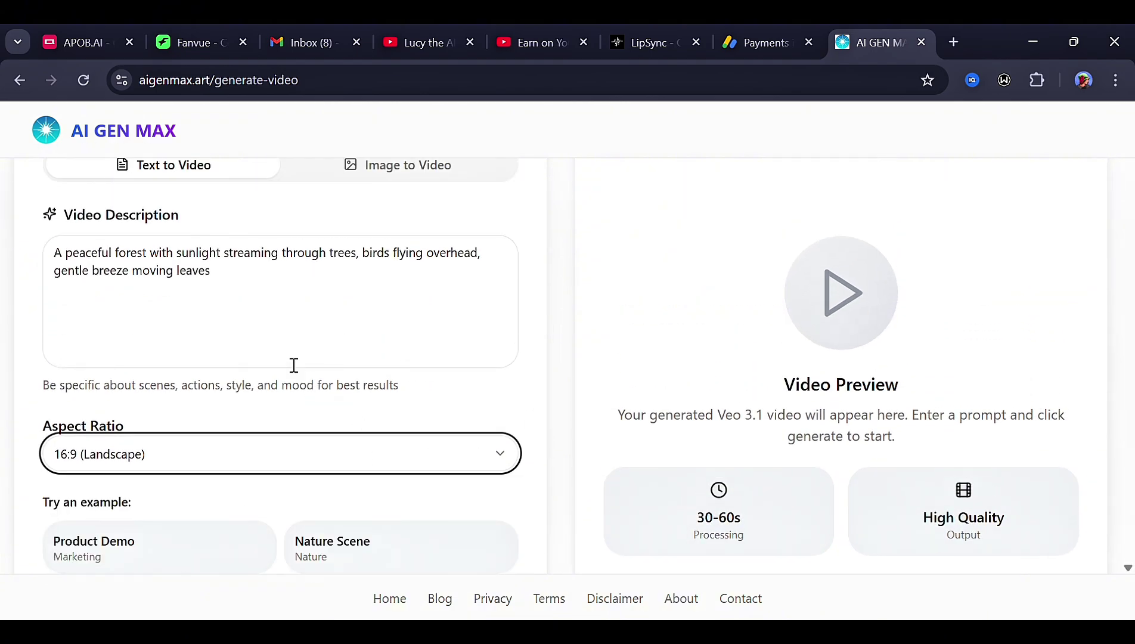
pyautogui.scroll(2, 207, 398)
pyautogui.click(206, 398)
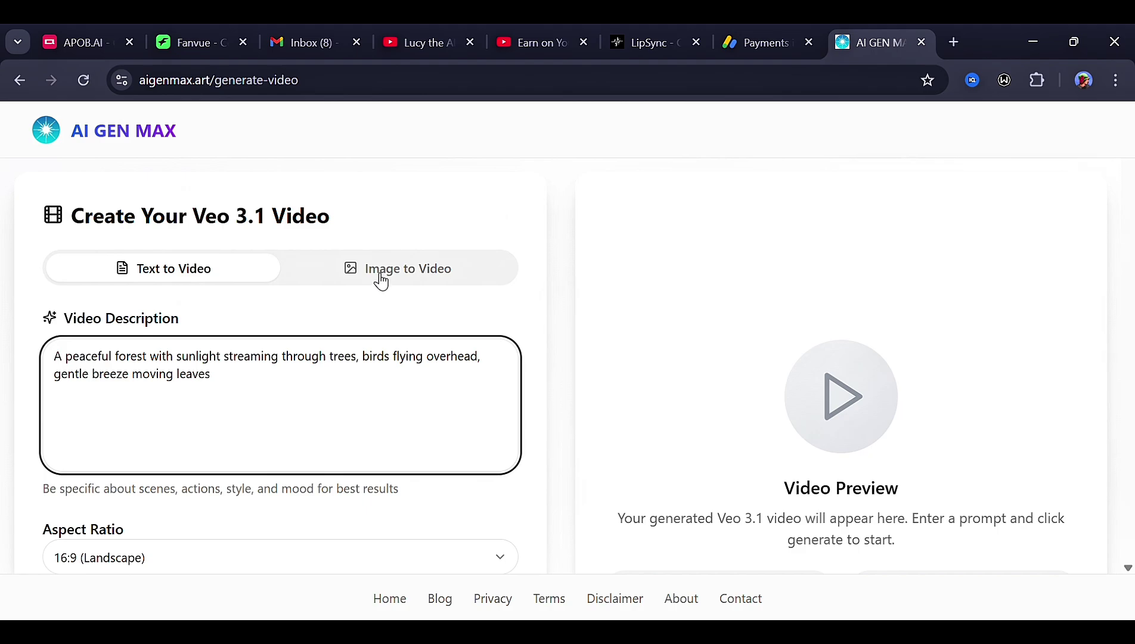
# Generate a 16:9 text-to-video clip of a lost pink-haired girl holding a map and camo backpack
pyautogui.click(381, 282)
pyautogui.click(206, 274)
pyautogui.click(278, 388)
pyautogui.write('A girl')
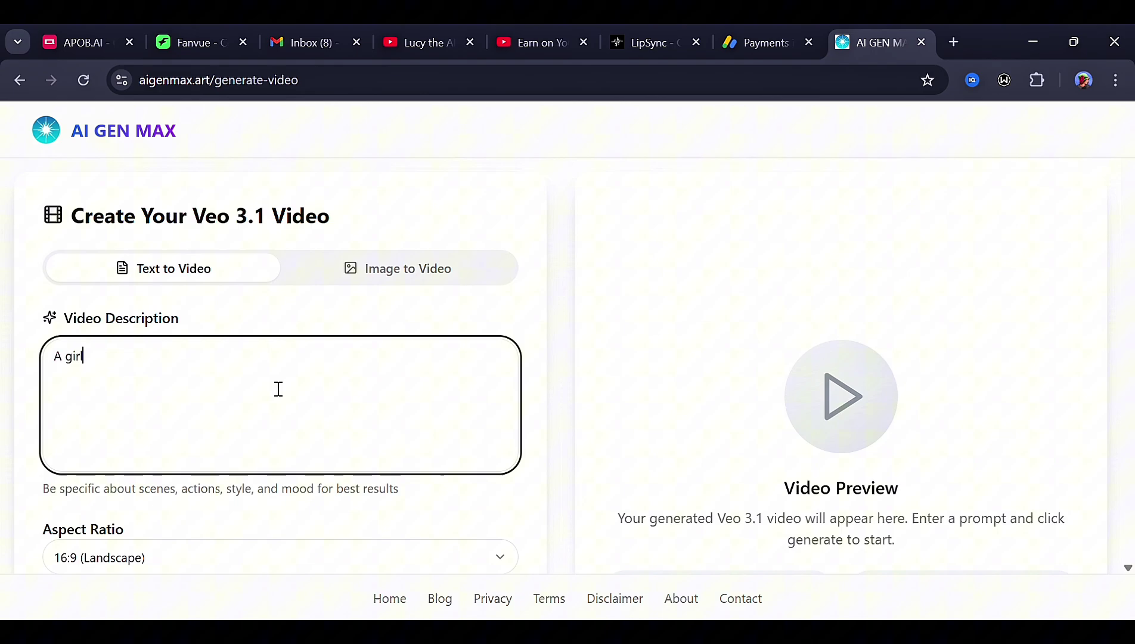
pyautogui.write(' with pink hair in the forest, she is looking lost ')
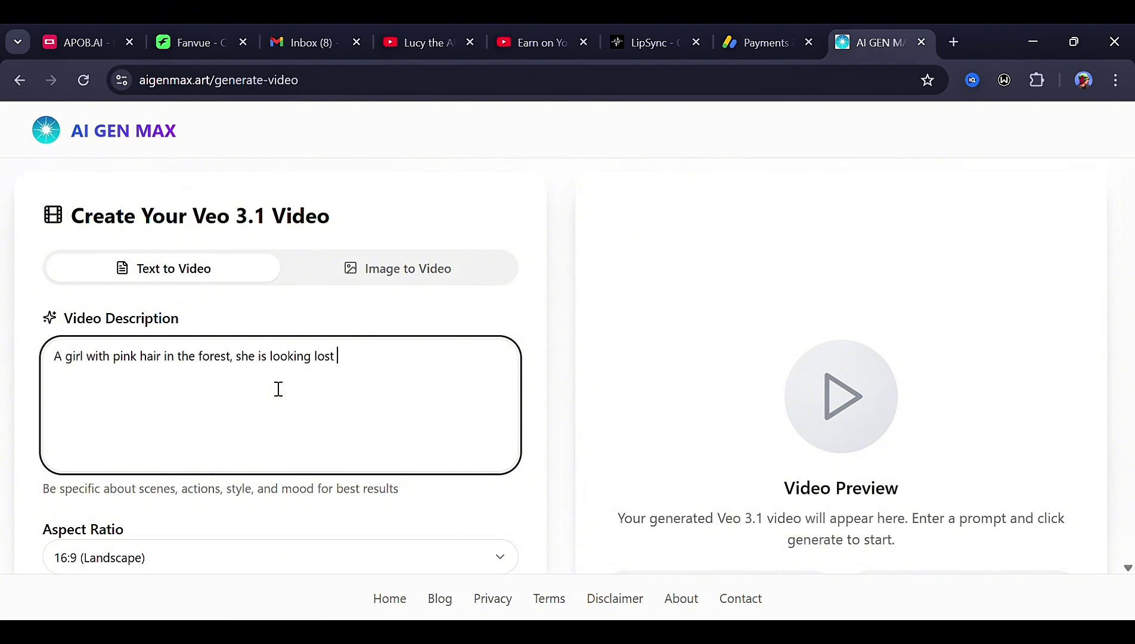
pyautogui.write('and she is holding a map and also carrying a camo bag pack.')
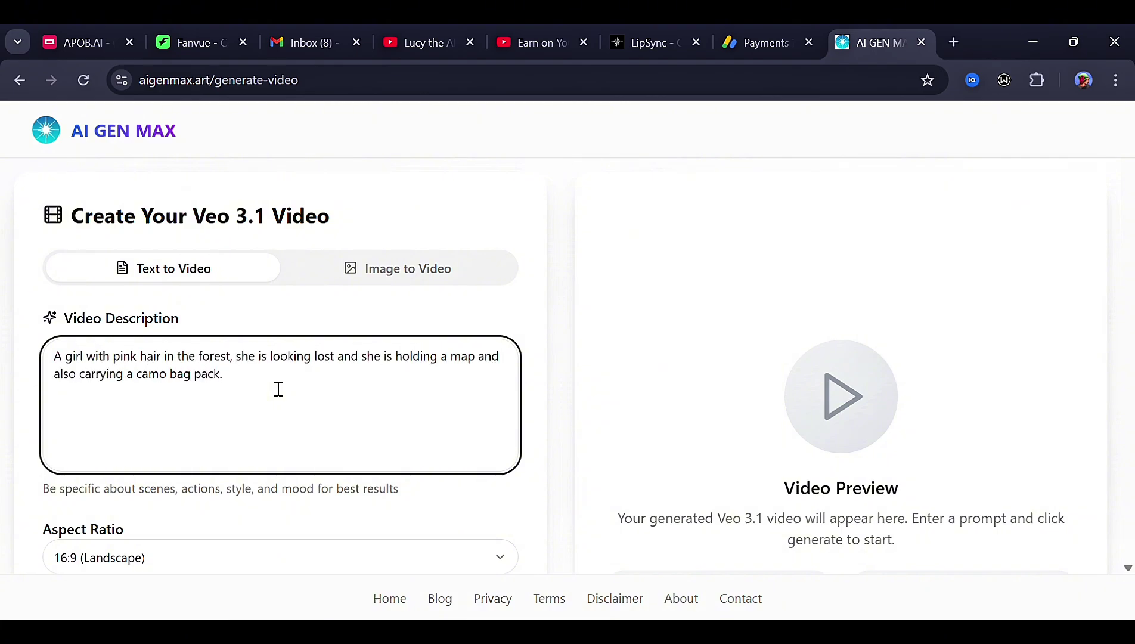
pyautogui.scroll(-3, 278, 389)
pyautogui.click(203, 353)
pyautogui.click(195, 389)
pyautogui.scroll(-2, 246, 387)
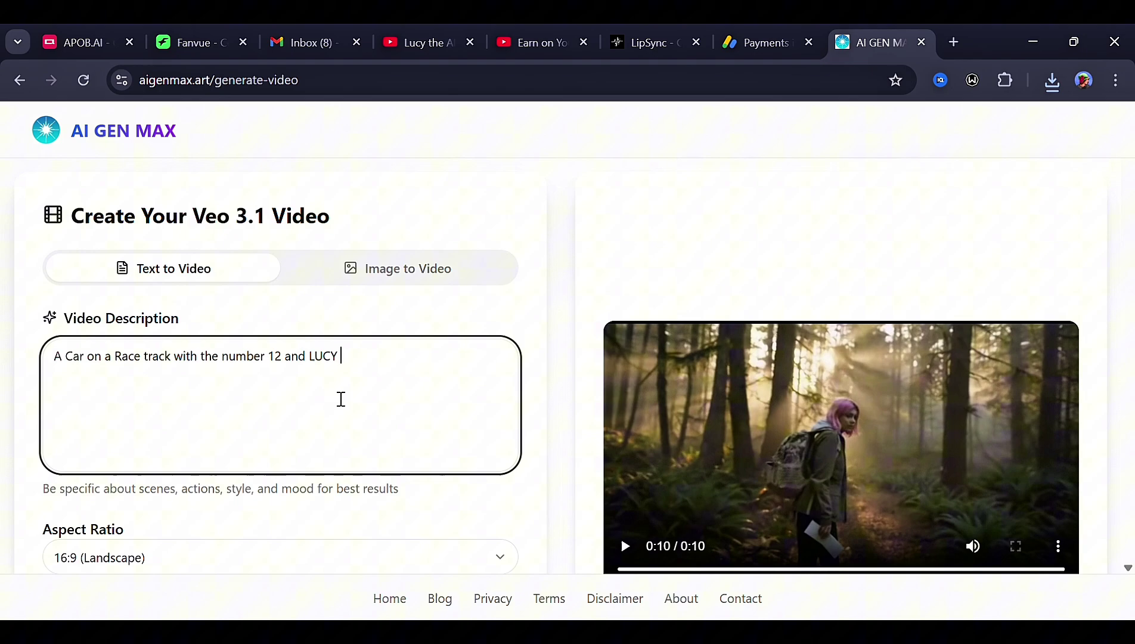
# Insert 'and name as' before 12 and a period after LUCY, then generate the race car video
pyautogui.click(269, 358)
pyautogui.write('and name as')
pyautogui.click(333, 388)
pyautogui.write('.')
pyautogui.scroll(-6, 325, 385)
pyautogui.click(318, 382)
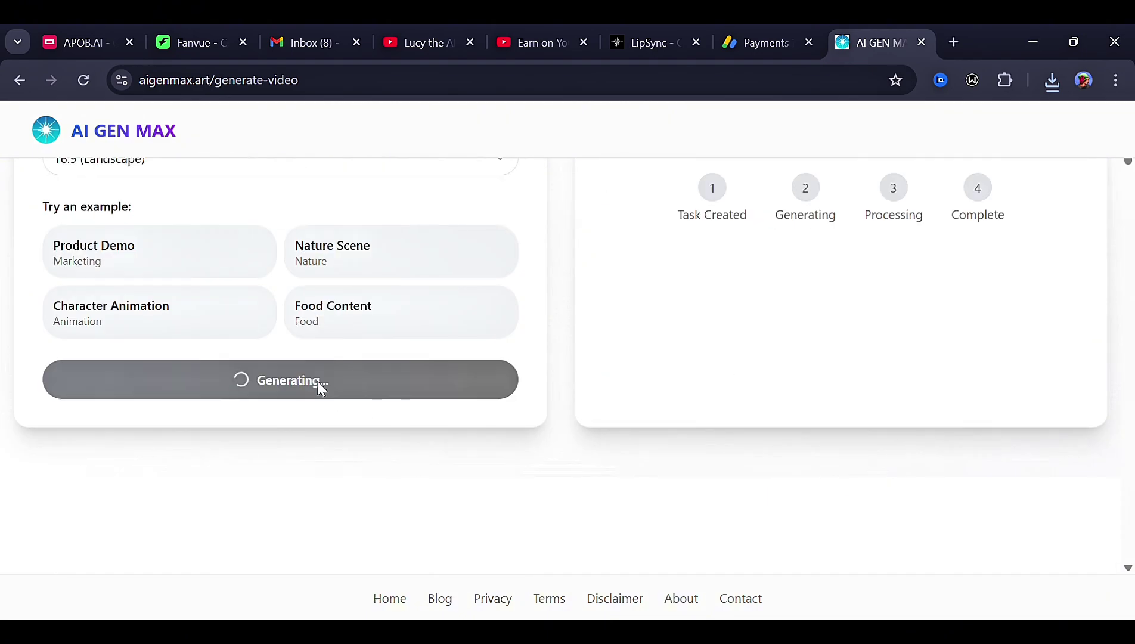
pyautogui.scroll(5, 700, 304)
pyautogui.scroll(-2, 701, 304)
pyautogui.scroll(1, 701, 304)
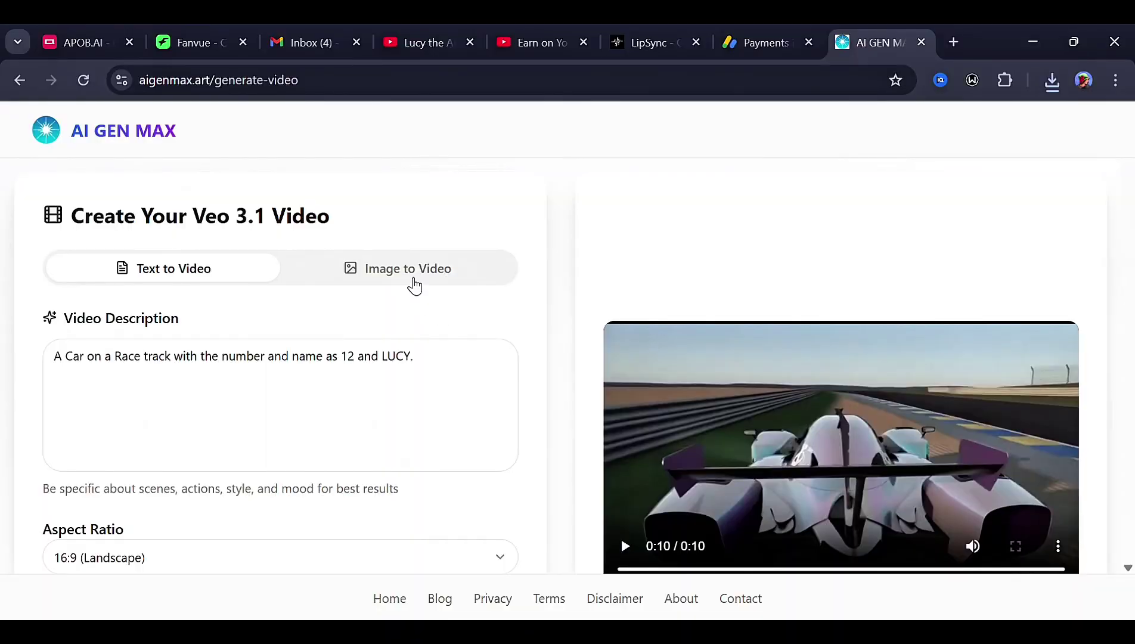
# Switch to Image to Video and select the entire Motion Description text
pyautogui.click(415, 286)
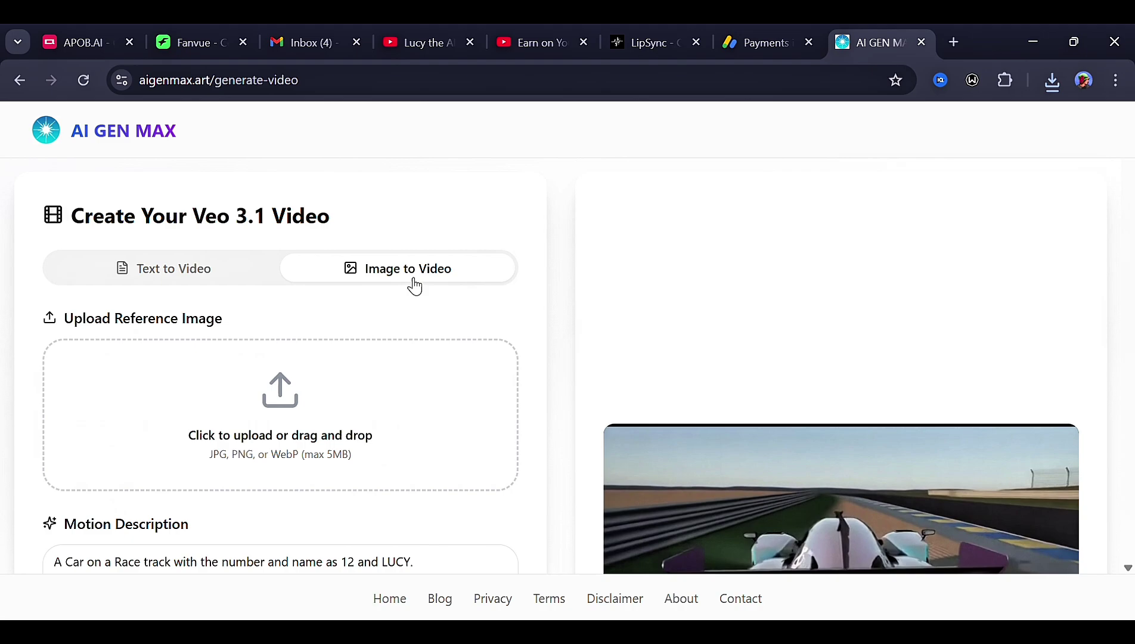
pyautogui.scroll(-5, 262, 418)
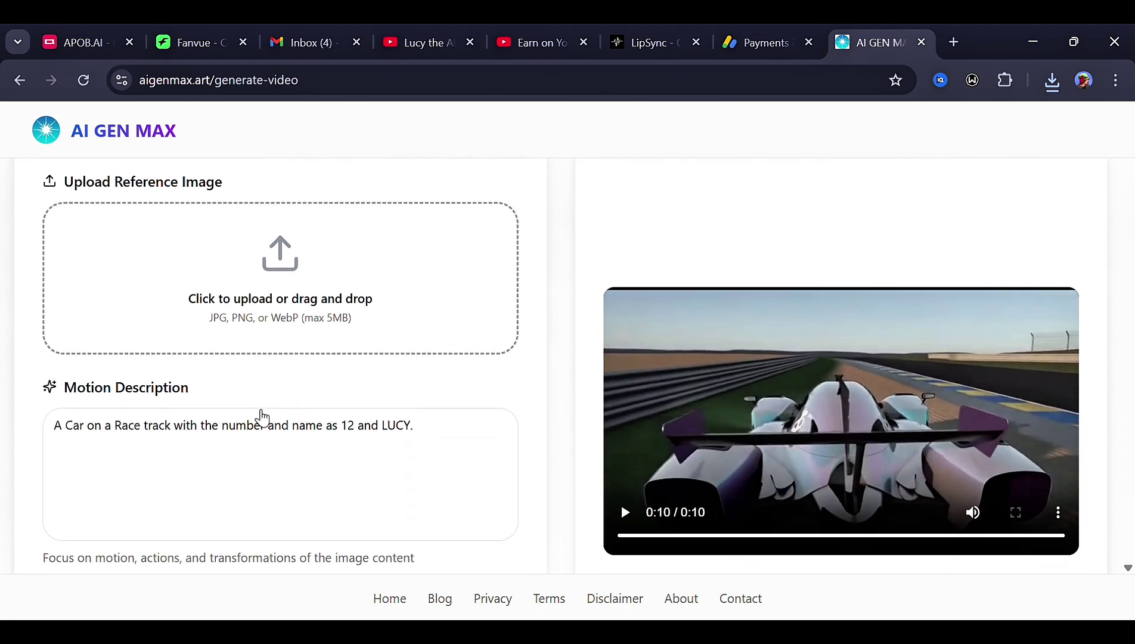
pyautogui.scroll(1, 423, 315)
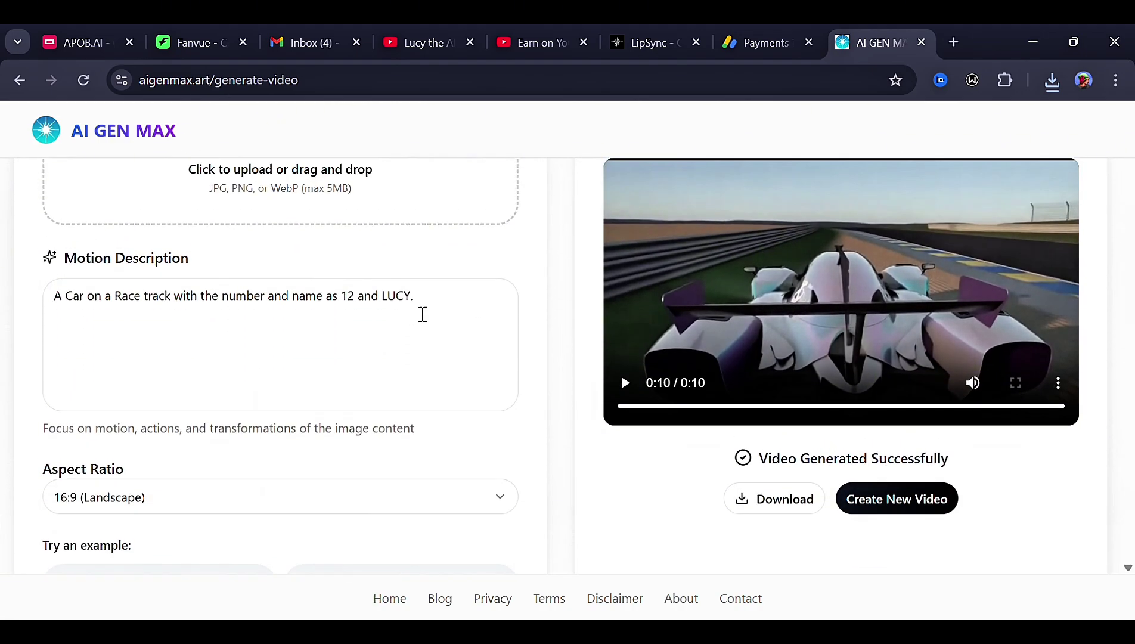
pyautogui.click(433, 320)
pyautogui.moveTo(433, 320); pyautogui.dragTo(3, 603)
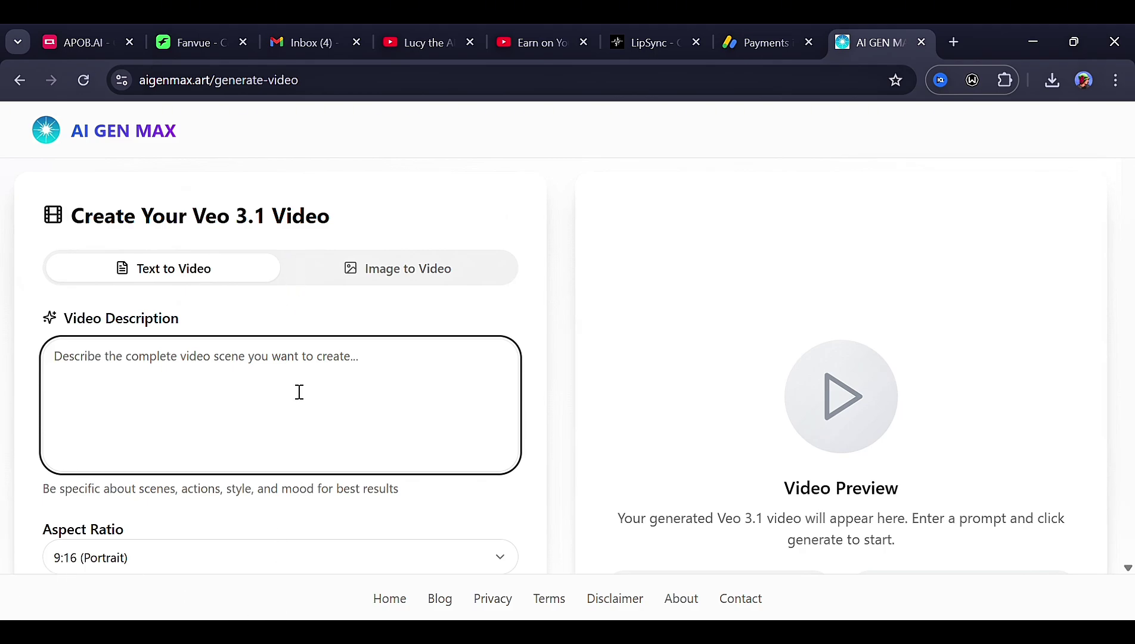
# Enter the prompt 'A femal shouts for back up' and generate the 9:16 soldier video
pyautogui.write('A female army running throuh')
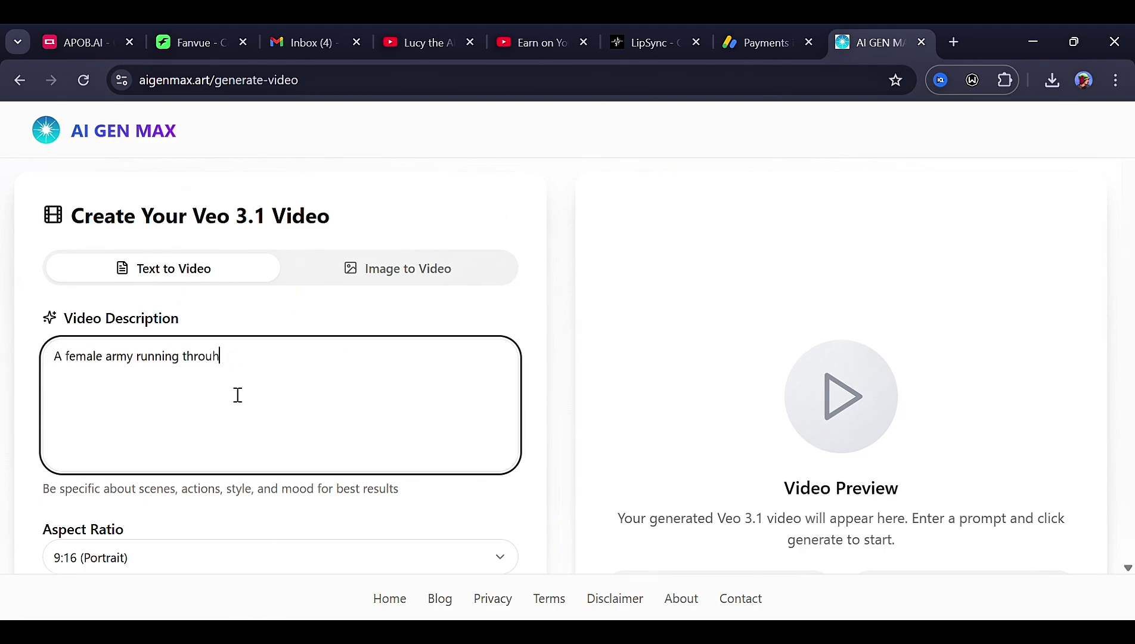
pyautogui.write(' shouts ')
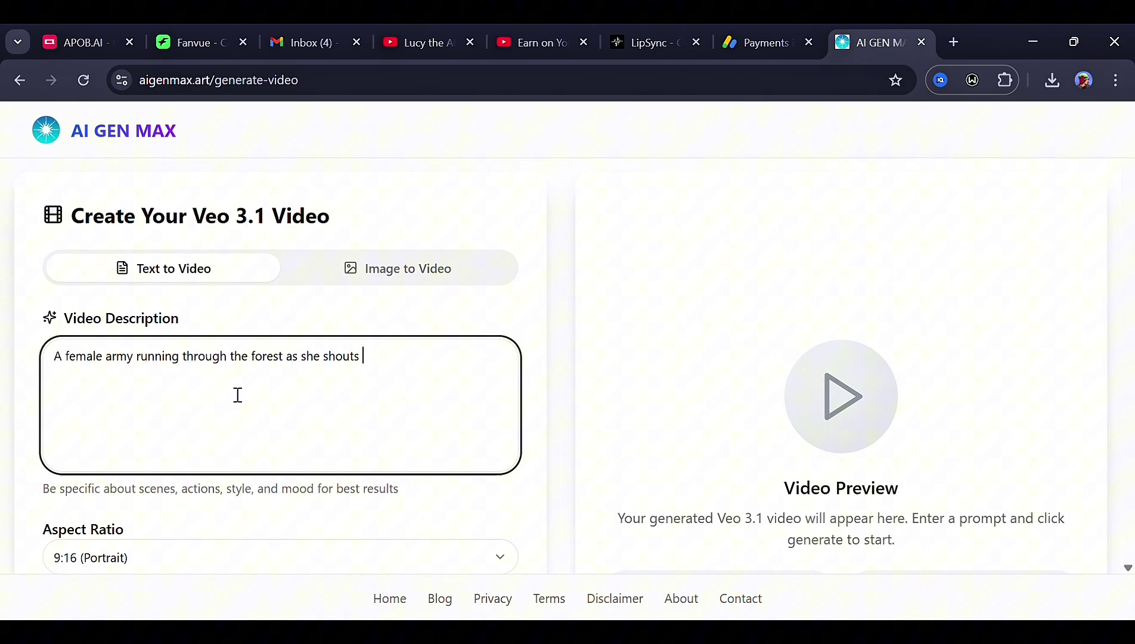
pyautogui.write('for back up')
pyautogui.scroll(-8, 280, 397)
pyautogui.click(223, 293)
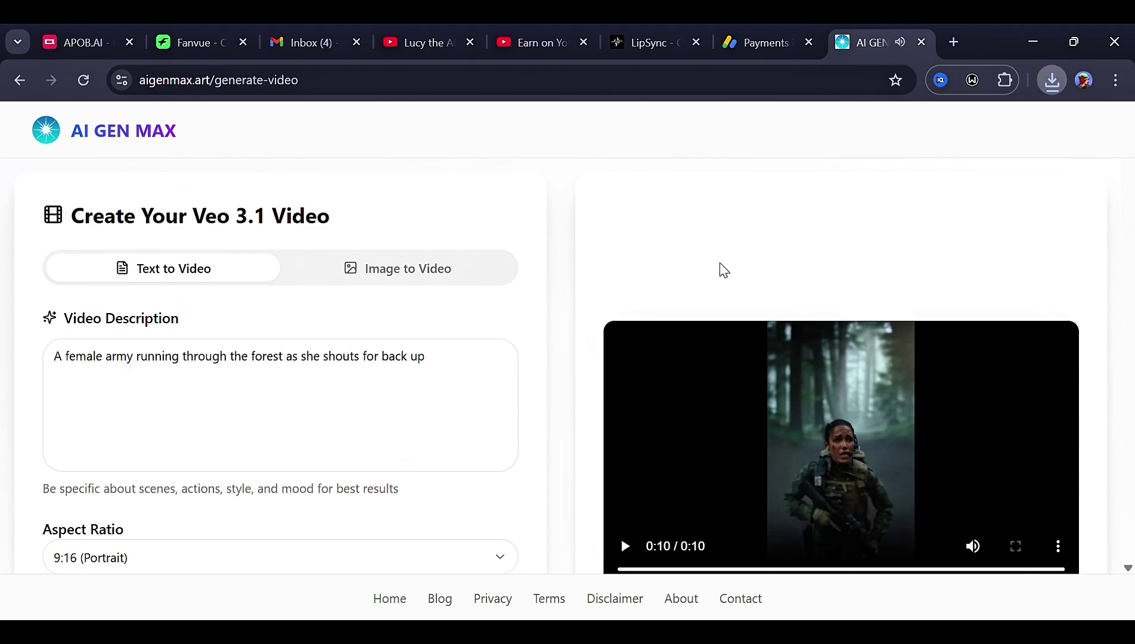
pyautogui.scroll(-1, 696, 470)
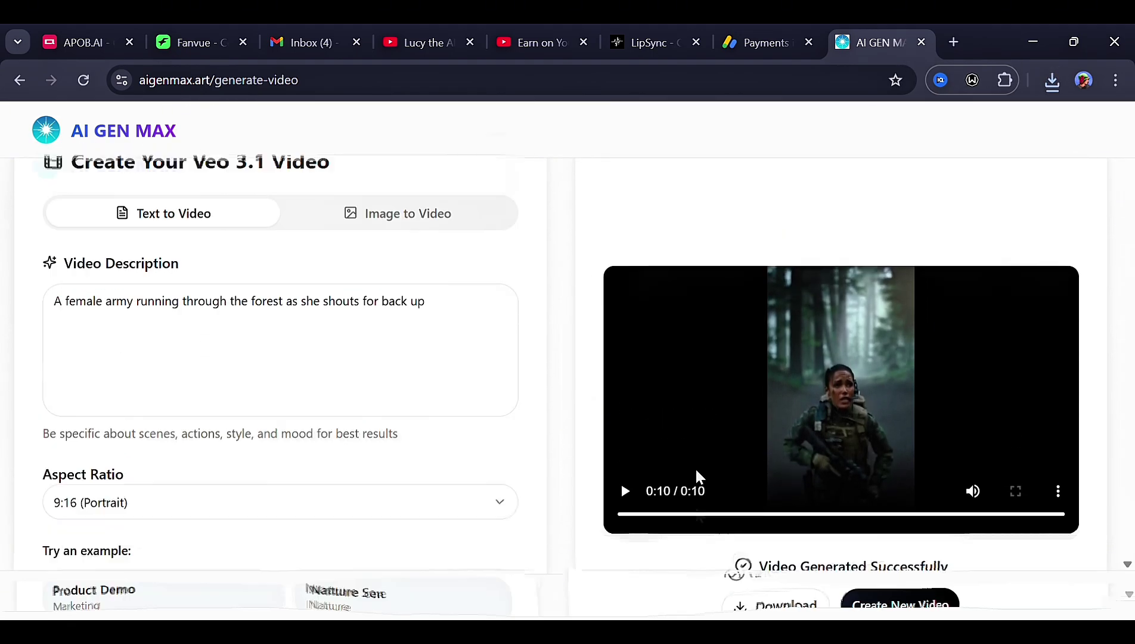
pyautogui.scroll(1, 634, 446)
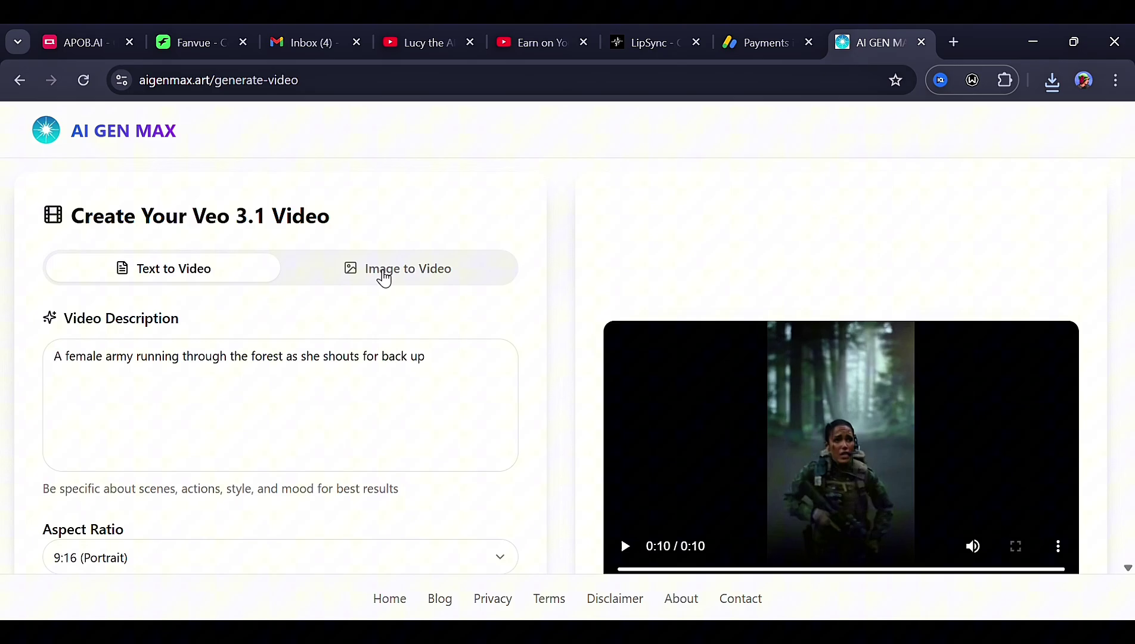